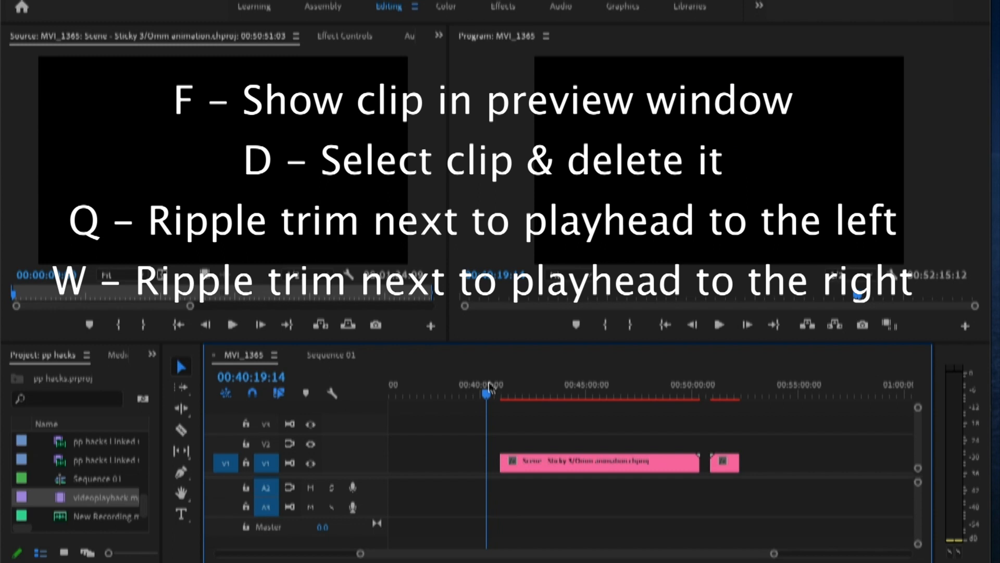
- Ripple trim the empty gap before the Sticky 3 scene clip on both sides of the playhead and show the clip in the preview
{"action": "key", "text": "q"}
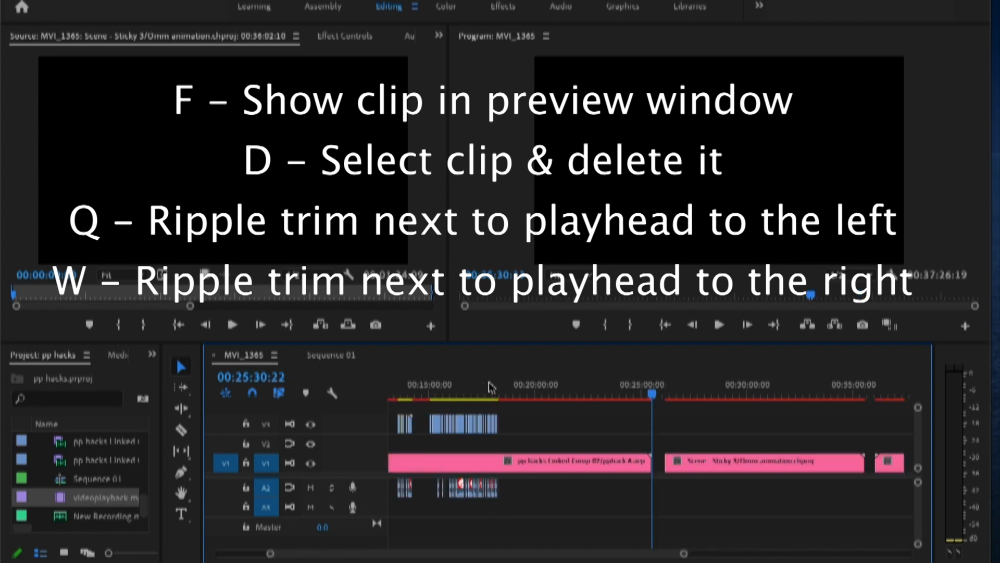
{"action": "key", "text": "w"}
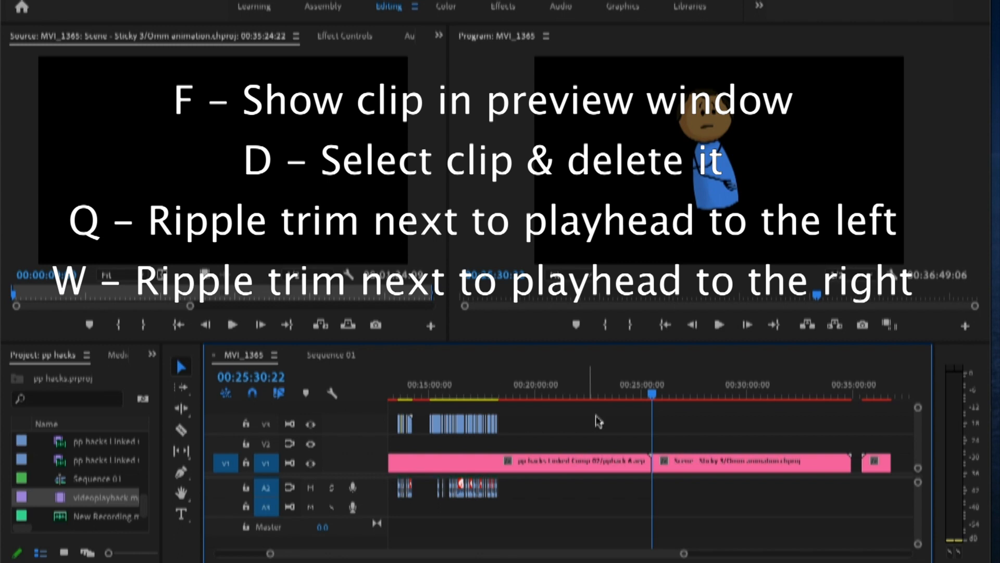
{"action": "key", "text": "f"}
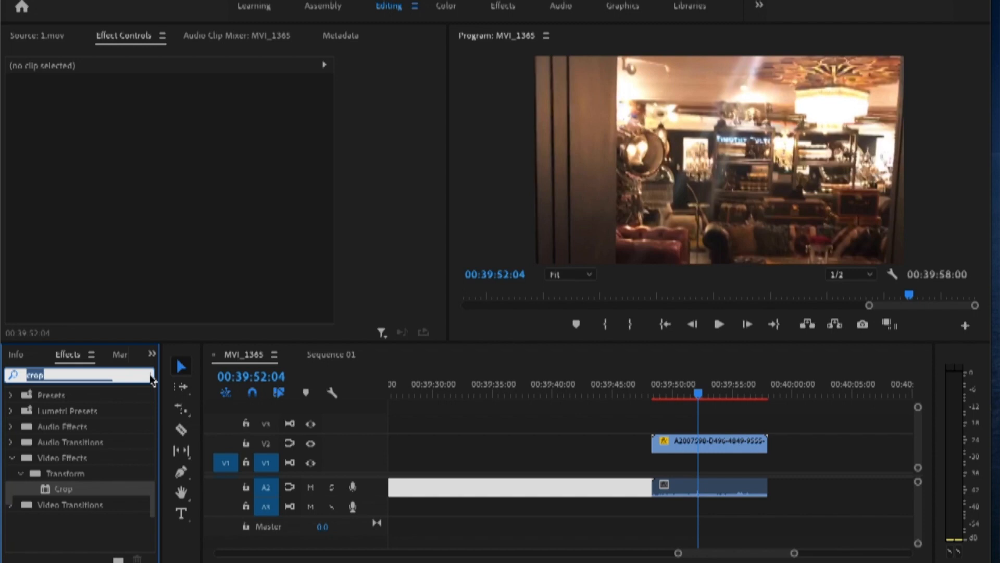
- Search the effects for "stab", apply Warp Stabilizer to the clip on V2 and play the stabilised footage
{"action": "type", "text": "w"}
{"action": "key", "text": "BackSpace"}
{"action": "type", "text": "stab"}
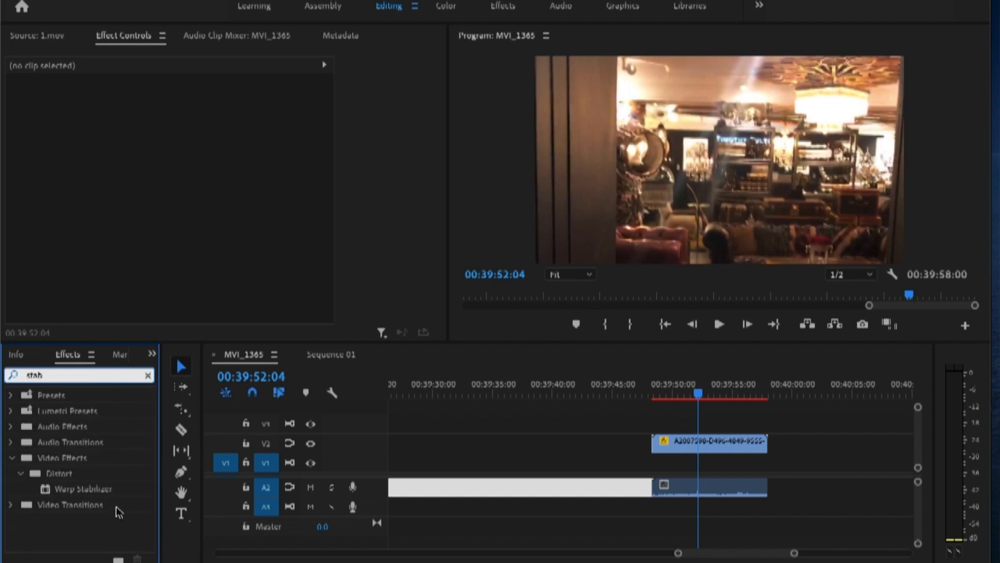
{"action": "left_click", "coordinate": [111, 491]}
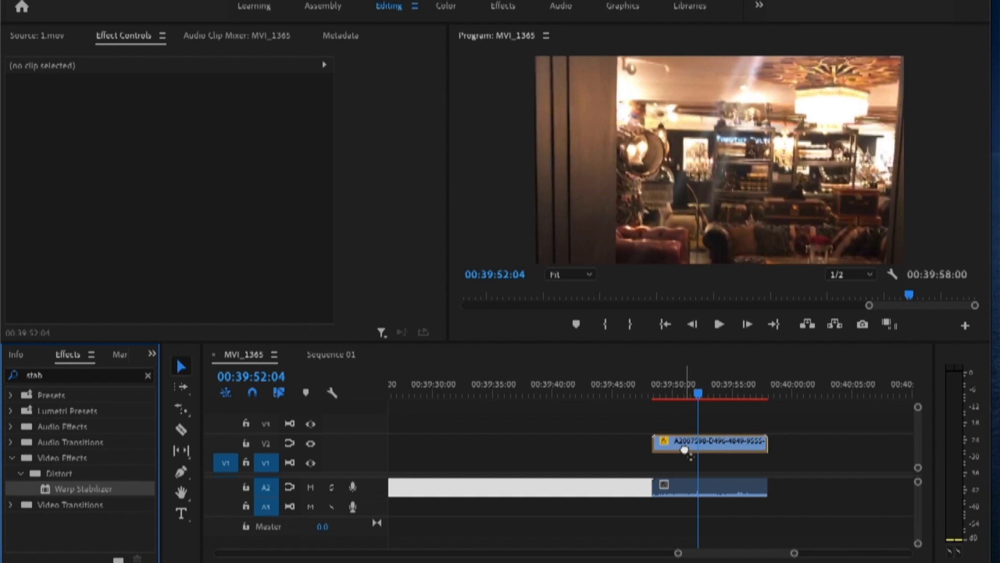
{"action": "left_click_drag", "start_coordinate": [685, 449], "coordinate": [685, 450]}
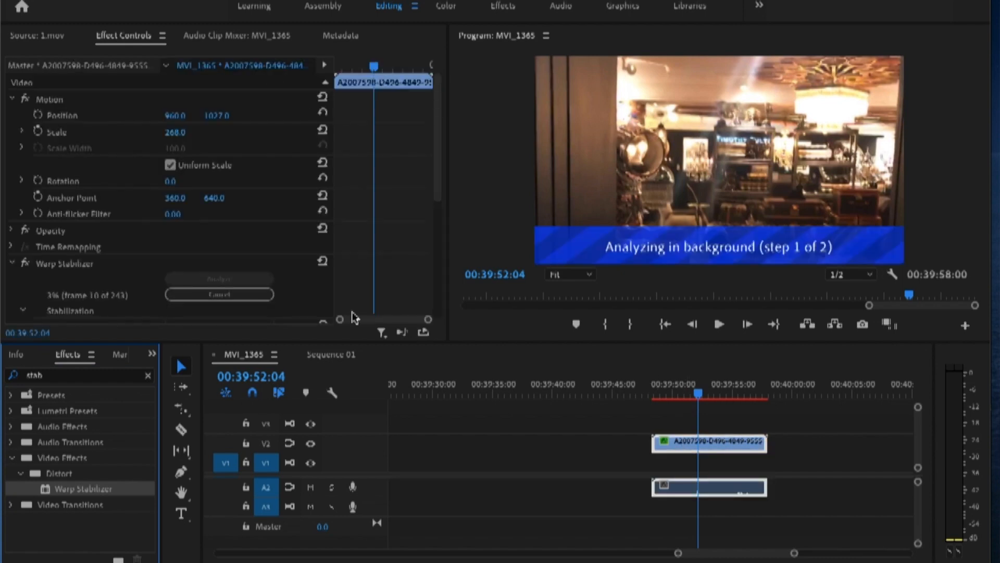
{"action": "scroll", "coordinate": [354, 317], "scroll_direction": "down", "scroll_amount": 5}
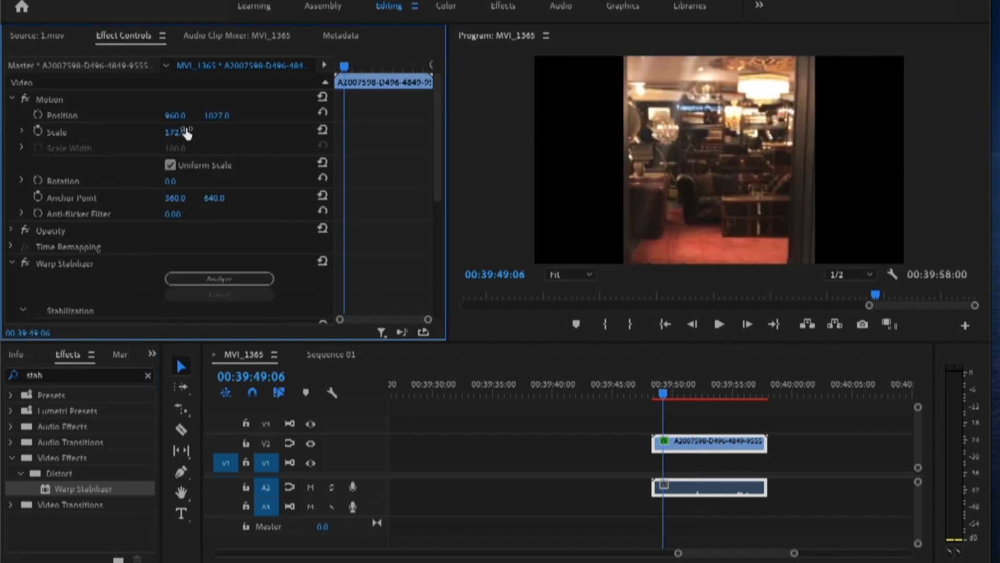
{"action": "key", "text": "space"}
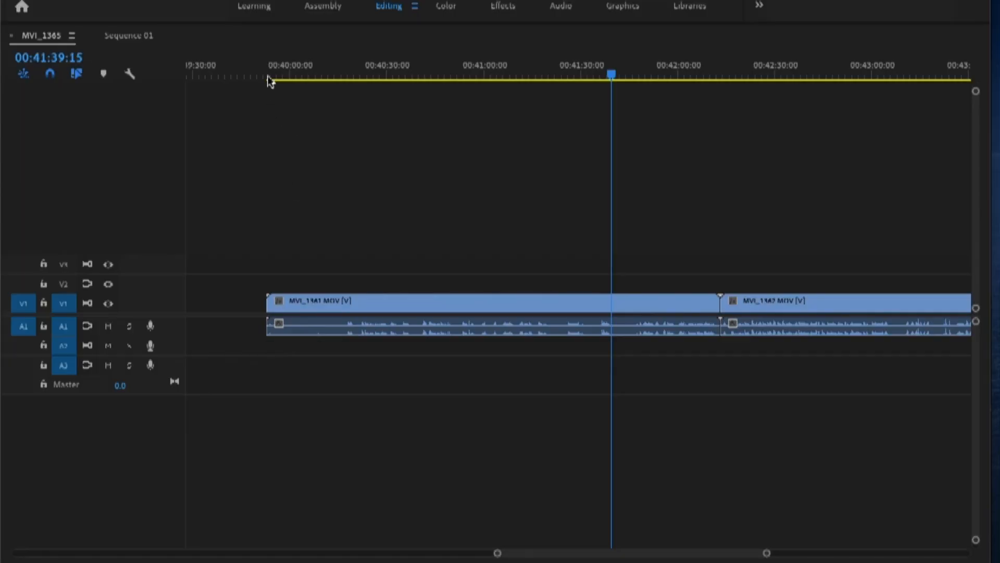
- Move the playhead to 00:39:56:22 and align the audio cut between MVI_1361 and MVI_1362 with the video cut
{"action": "left_click", "coordinate": [266, 72]}
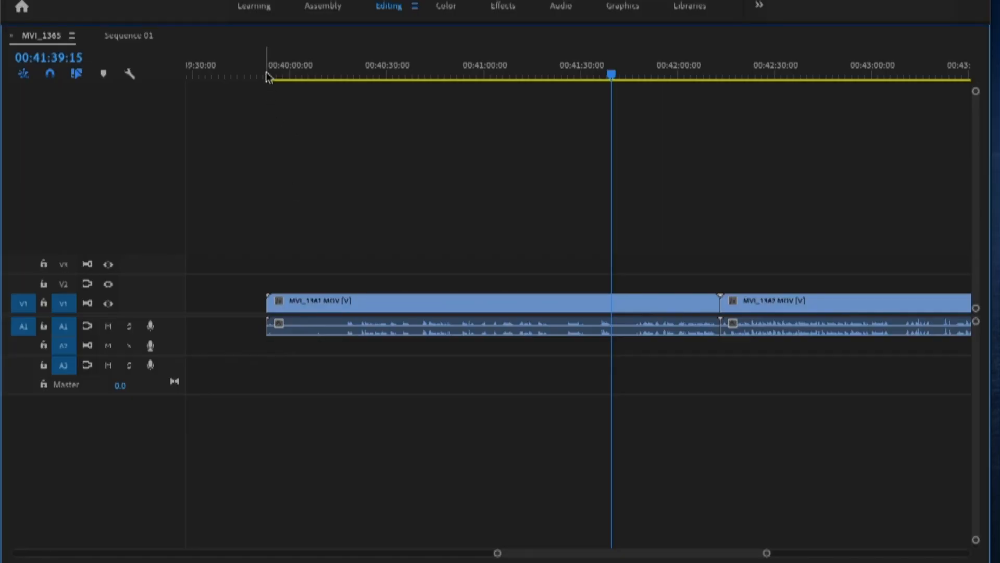
{"action": "left_click_drag", "start_coordinate": [271, 73], "coordinate": [281, 77]}
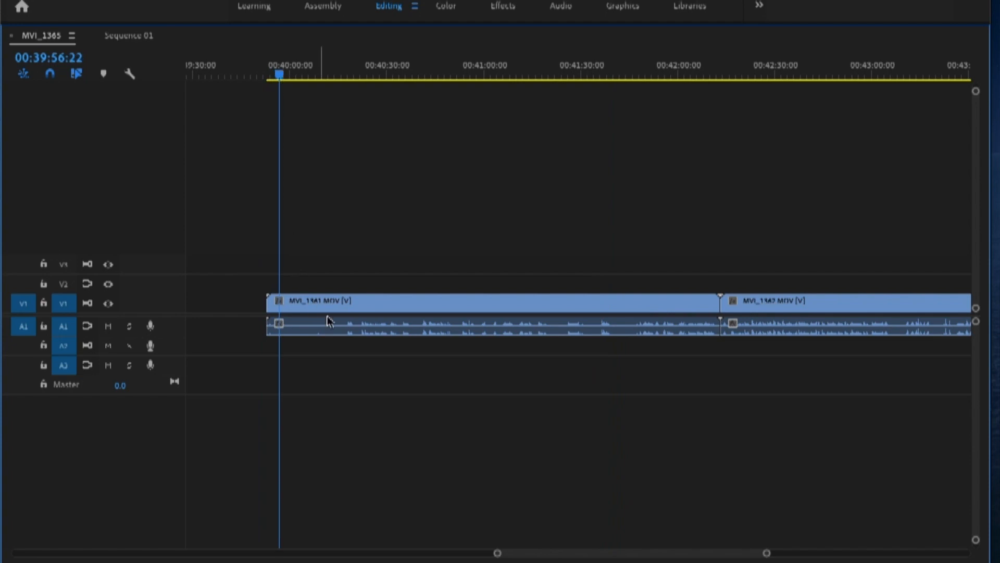
{"action": "key", "text": "="}
{"action": "key", "text": "="}
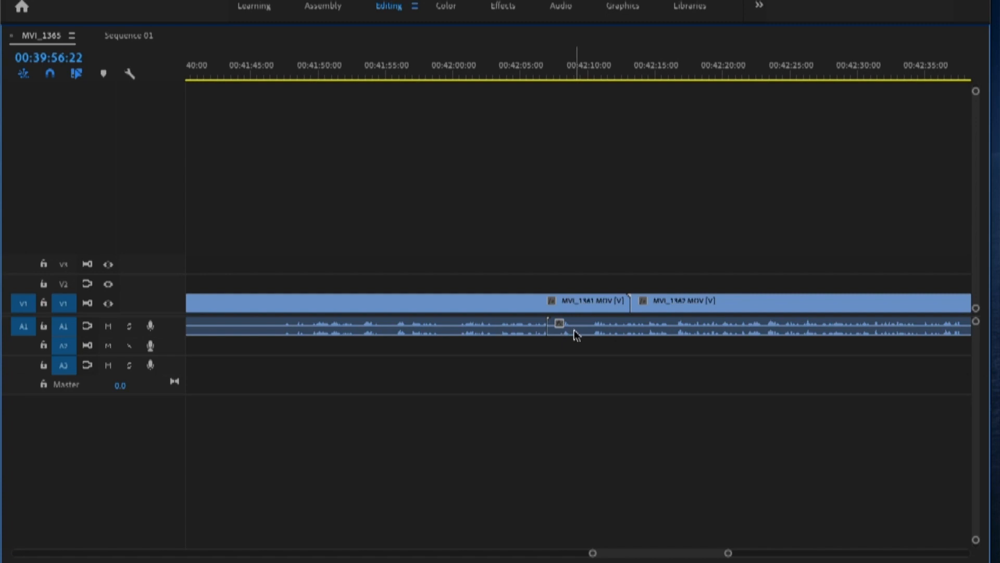
{"action": "left_click_drag", "start_coordinate": [577, 330], "coordinate": [663, 327]}
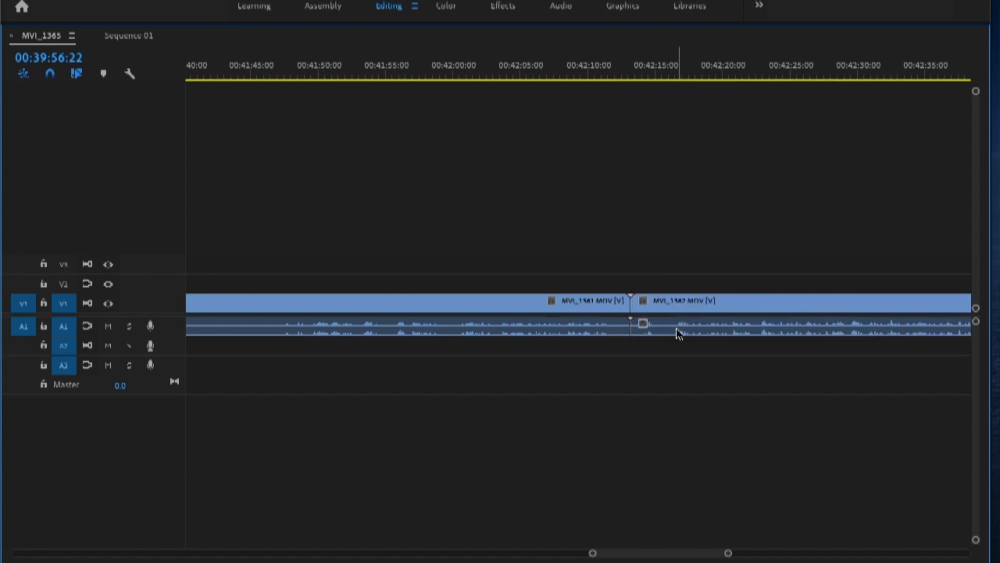
{"action": "left_click", "coordinate": [674, 328]}
{"action": "key", "text": "Delete"}
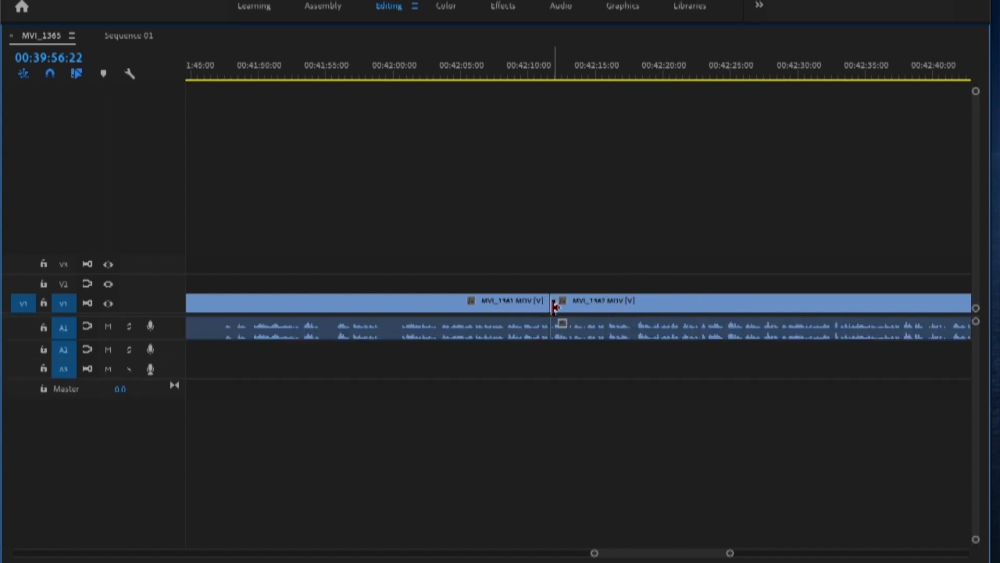
- Apply the default transitions at the cut between MVI_1361 and MVI_1362 and select the audio transition
{"action": "right_click", "coordinate": [555, 308]}
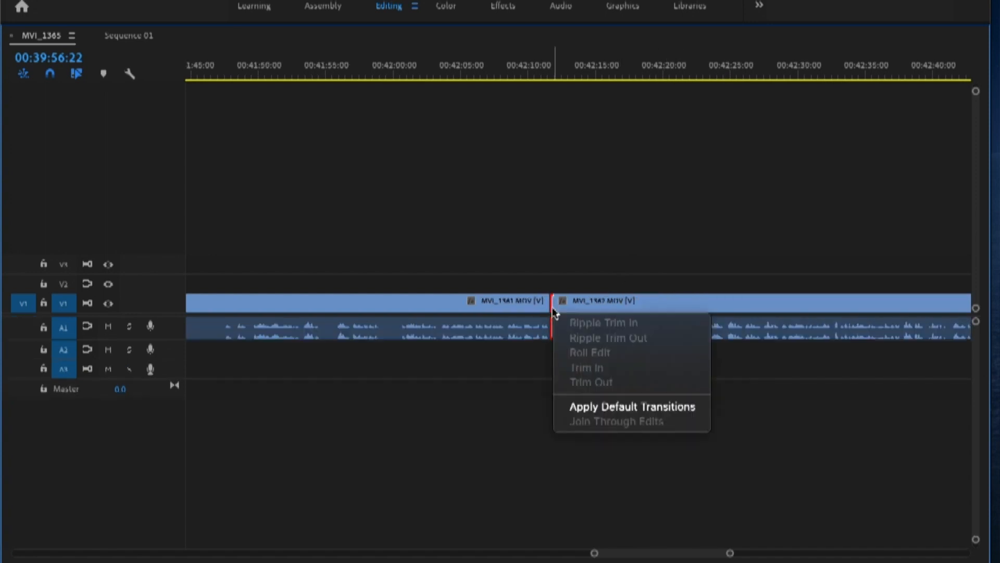
{"action": "left_click", "coordinate": [690, 409]}
{"action": "key", "text": "equal"}
{"action": "key", "text": "equal"}
{"action": "key", "text": "equal"}
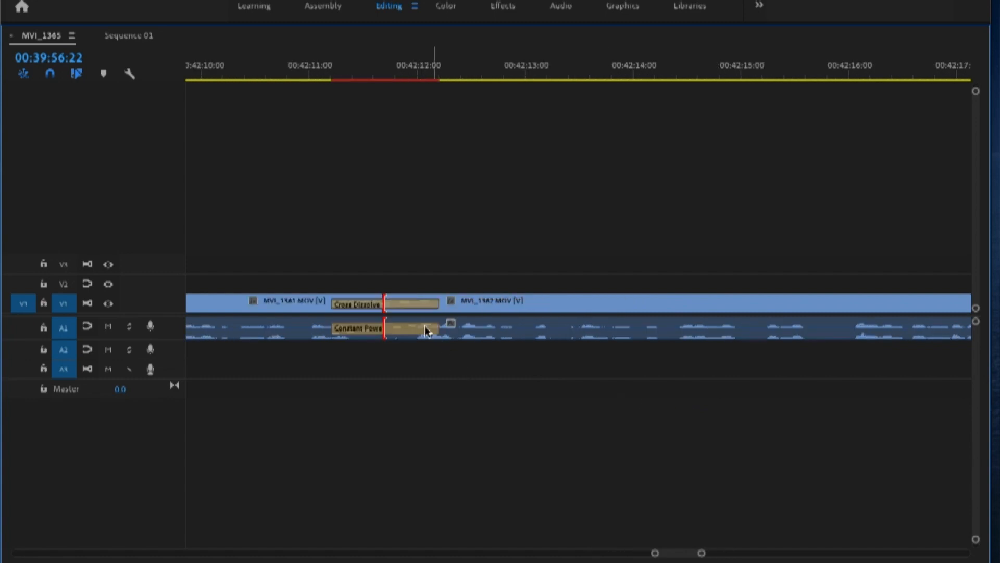
{"action": "left_click", "coordinate": [420, 333]}
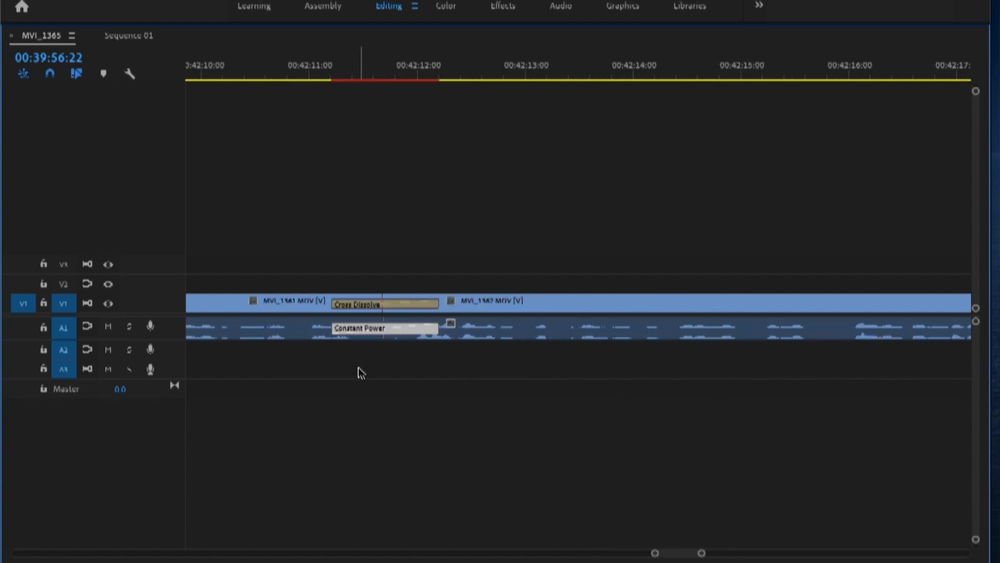
{"action": "key", "text": "grave"}
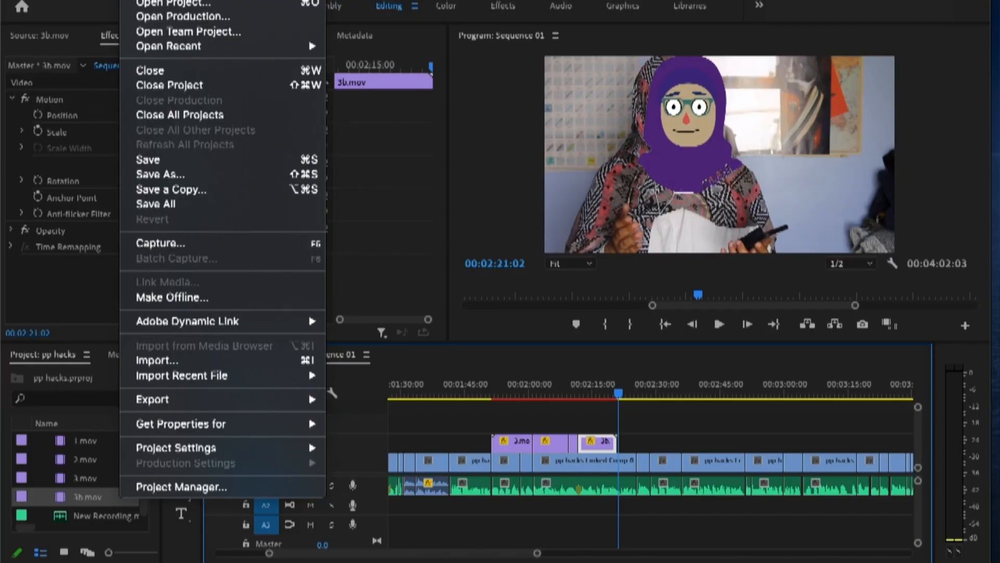
- Create a new legacy title containing the text "sldkdsldns" and close the title editor
{"action": "left_click", "coordinate": [427, 171]}
{"action": "left_click", "coordinate": [587, 358]}
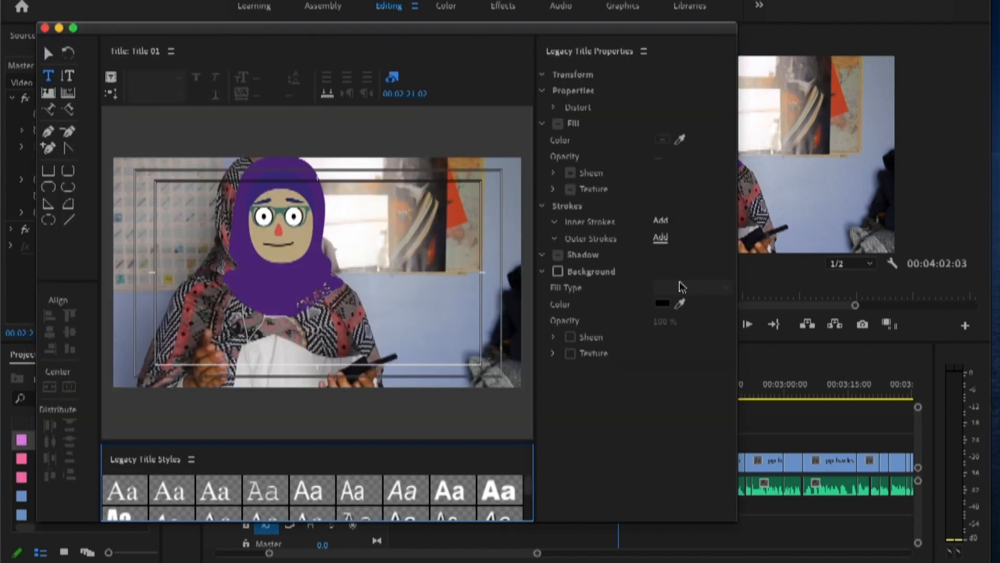
{"action": "left_click", "coordinate": [227, 218]}
{"action": "type", "text": "sldkdsldns"}
{"action": "left_click", "coordinate": [45, 27]}
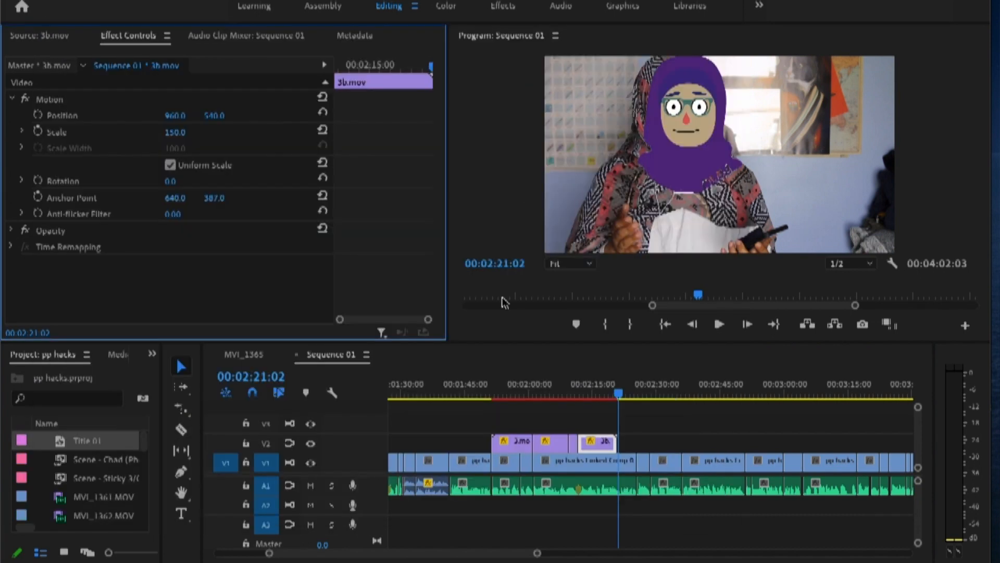
- View the Graphics workspace, return to Editing, and add the text "this is so much faster" over the video at 00:02:21:02
{"action": "left_click", "coordinate": [621, 5]}
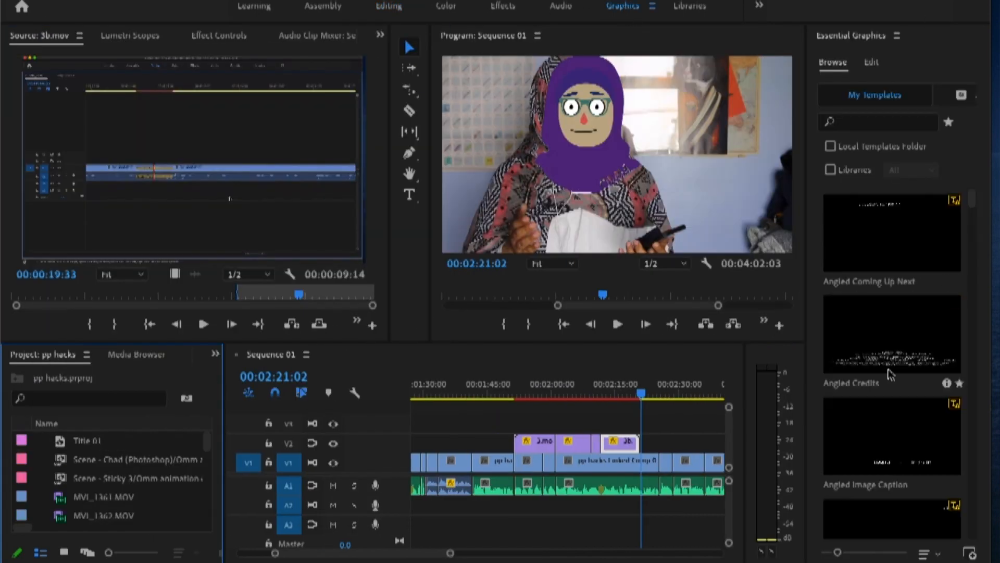
{"action": "left_click", "coordinate": [388, 5]}
{"action": "key", "text": "t"}
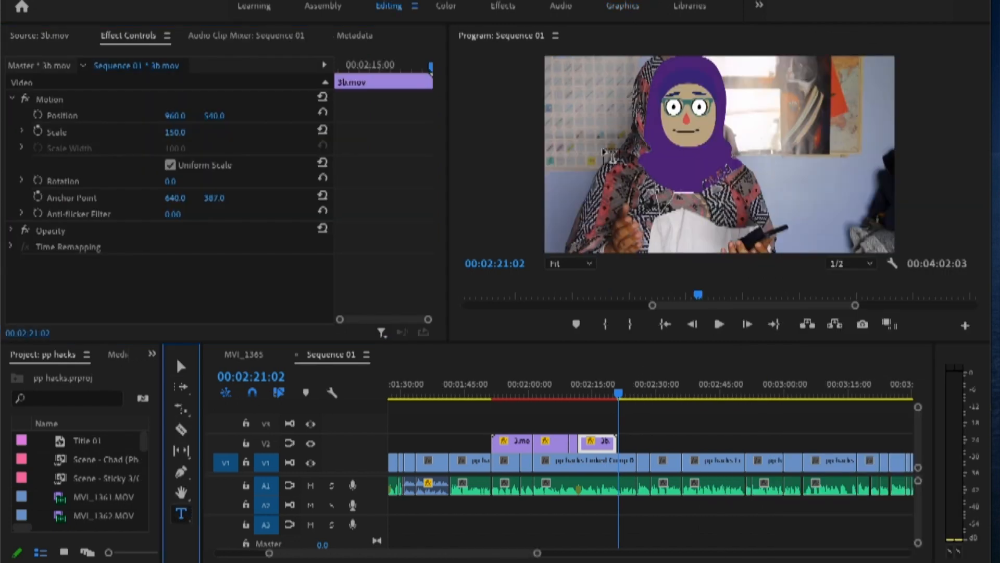
{"action": "left_click", "coordinate": [599, 151]}
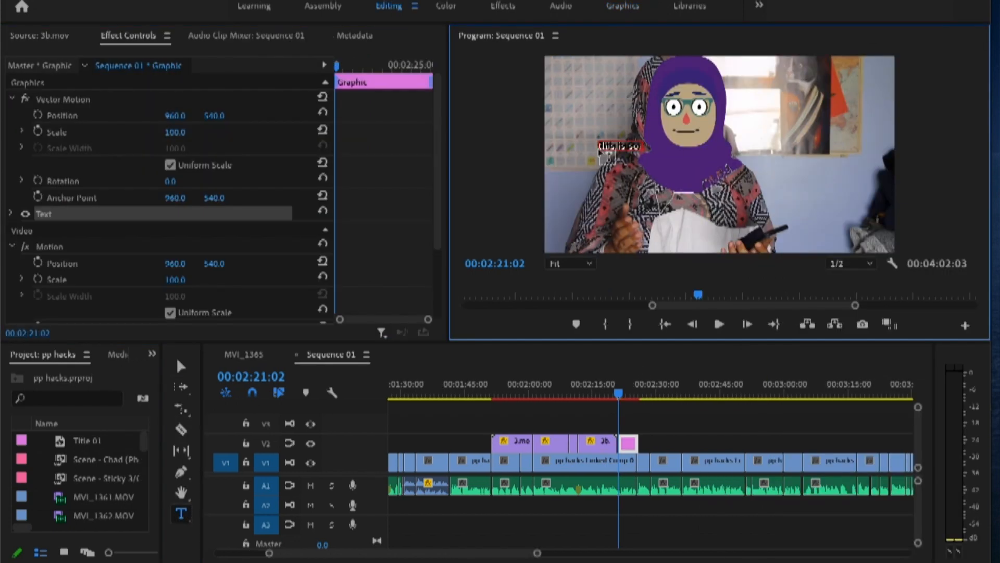
- Set the text graphic's font size to 139 and change its fill colour to green
{"action": "left_click", "coordinate": [10, 212]}
{"action": "scroll", "coordinate": [186, 253], "scroll_direction": "down", "scroll_amount": 5}
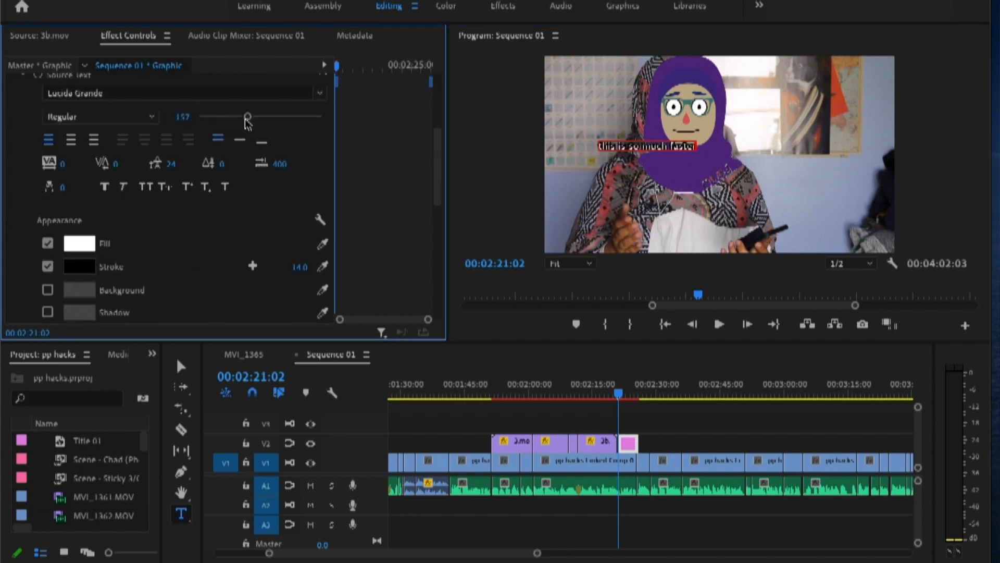
{"action": "mouse_move", "coordinate": [248, 122]}
{"action": "left_mouse_down"}
{"action": "mouse_move", "coordinate": [216, 123]}
{"action": "mouse_move", "coordinate": [241, 124]}
{"action": "left_mouse_up"}
{"action": "left_click", "coordinate": [78, 244]}
{"action": "left_click", "coordinate": [492, 375]}
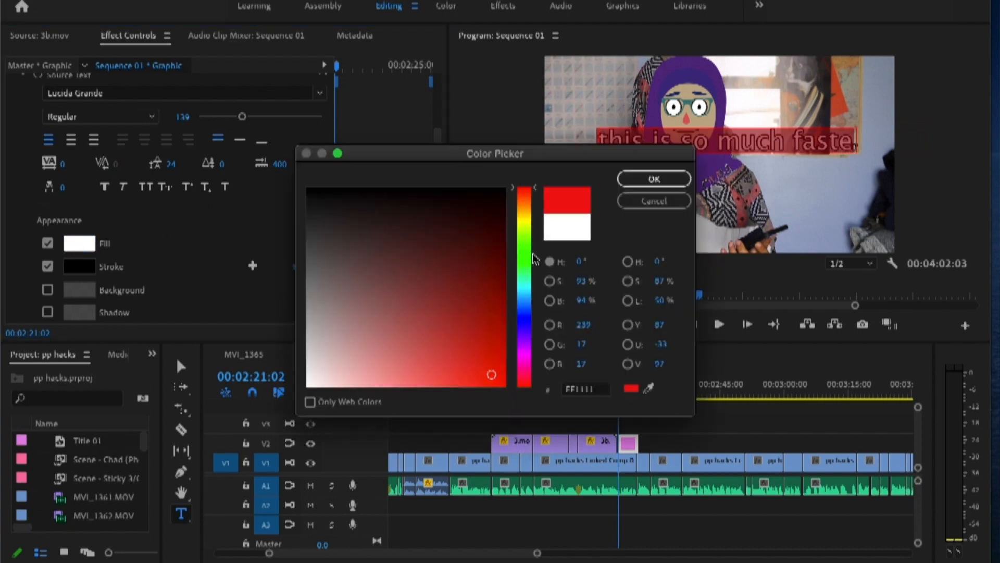
{"action": "left_click", "coordinate": [524, 256]}
{"action": "left_click", "coordinate": [691, 177]}
- Change the font style of the text graphic and finish editing it
{"action": "left_click", "coordinate": [130, 117]}
{"action": "left_click", "coordinate": [124, 149]}
{"action": "key", "text": "Escape"}
{"action": "key", "text": "space"}
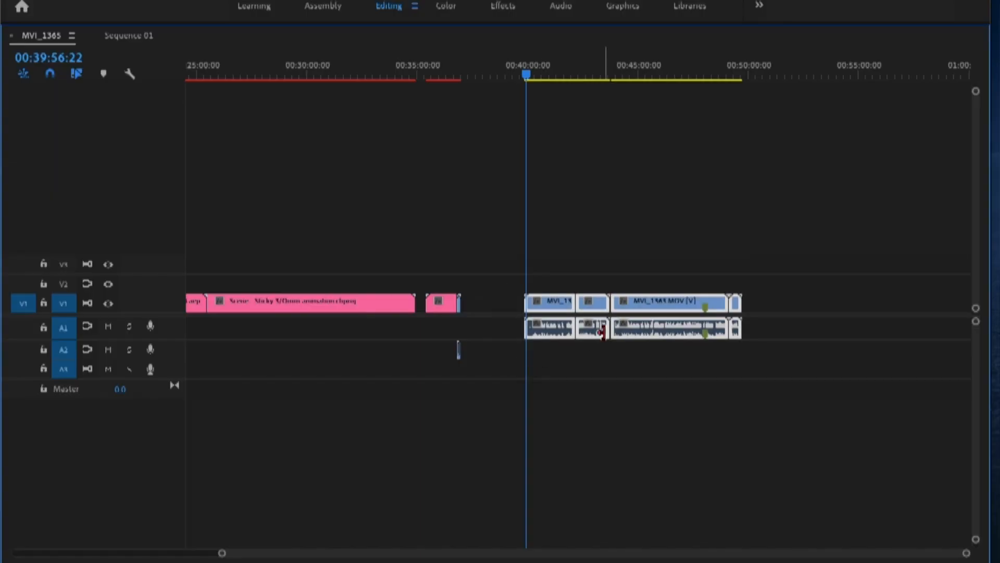
- Nest the selected MVI clips into a single sequence, keeping the suggested name
{"action": "right_click", "coordinate": [659, 308]}
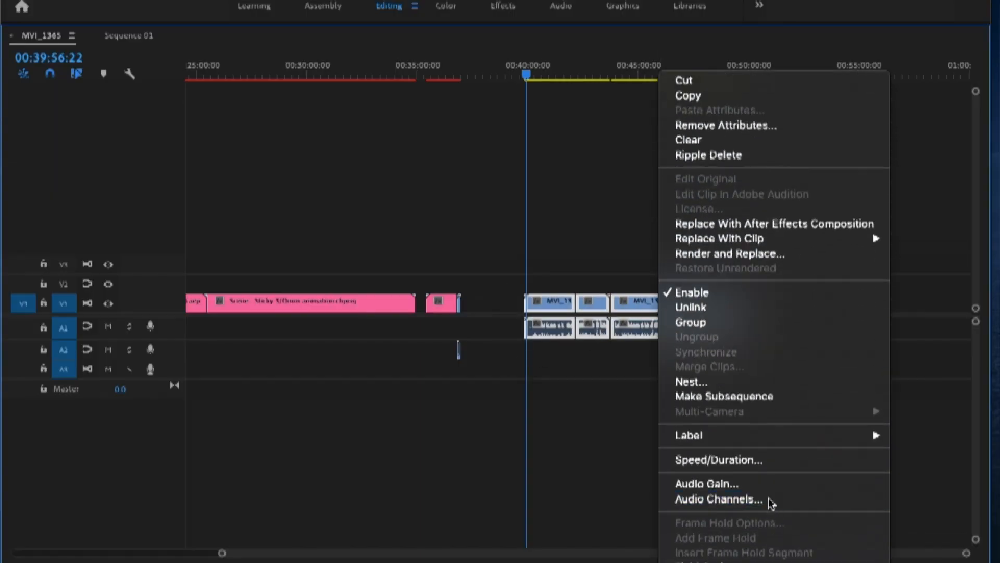
{"action": "left_click", "coordinate": [731, 386]}
{"action": "left_click", "coordinate": [526, 302]}
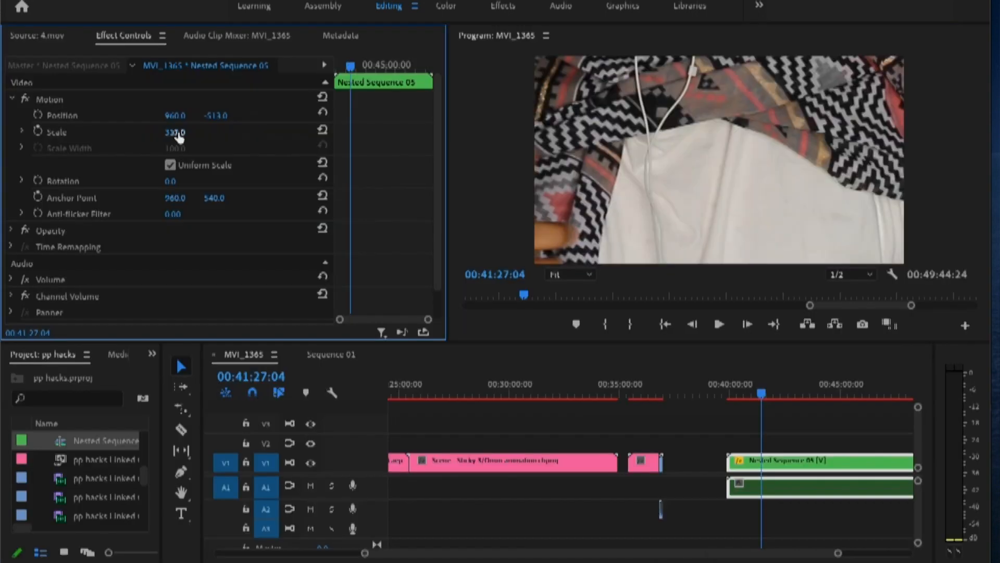
- Set the nested sequence's scale to 298 and adjust its vertical position and rotation
{"action": "left_click_drag", "start_coordinate": [175, 132], "coordinate": [113, 132]}
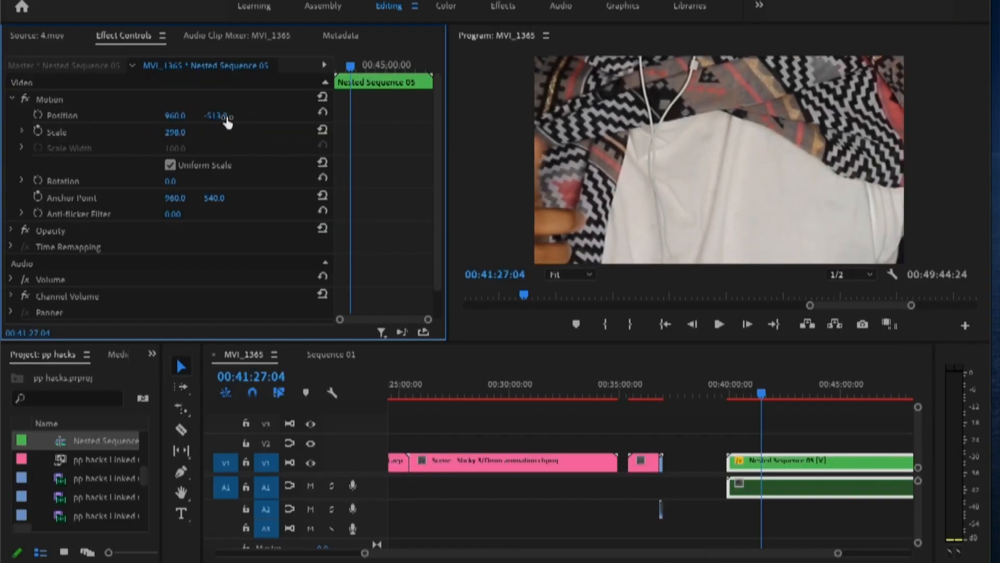
{"action": "left_click_drag", "start_coordinate": [216, 120], "coordinate": [193, 140]}
{"action": "left_click_drag", "start_coordinate": [170, 182], "coordinate": [187, 182]}
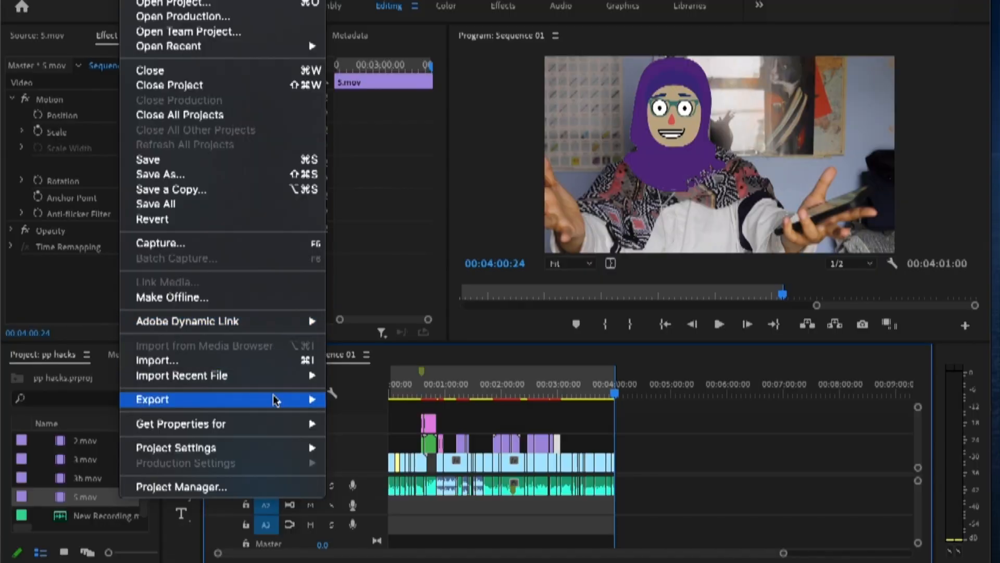
- Open the media export settings for Sequence 01 and choose H.264 as the format
{"action": "mouse_move", "coordinate": [275, 401]}
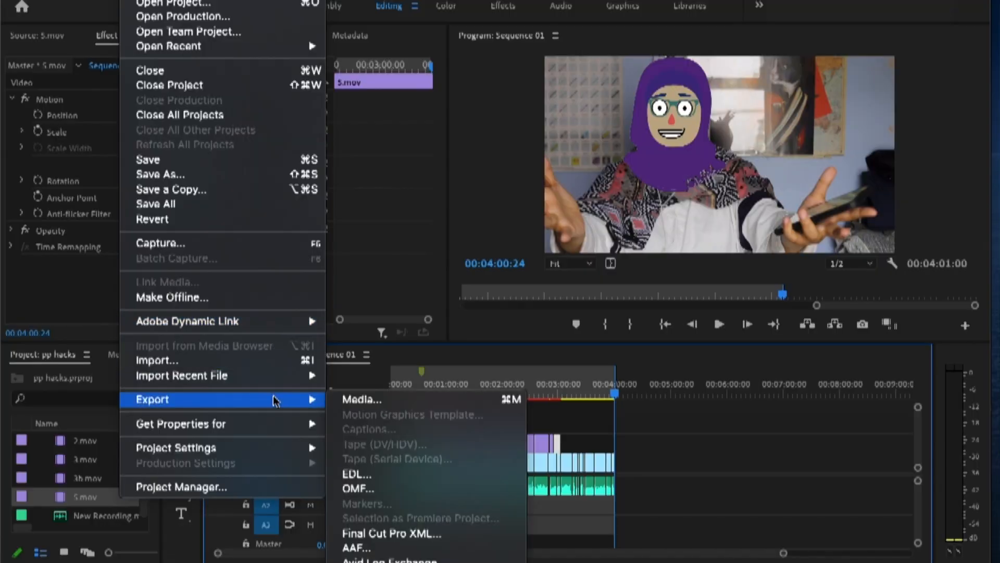
{"action": "left_click", "coordinate": [461, 405]}
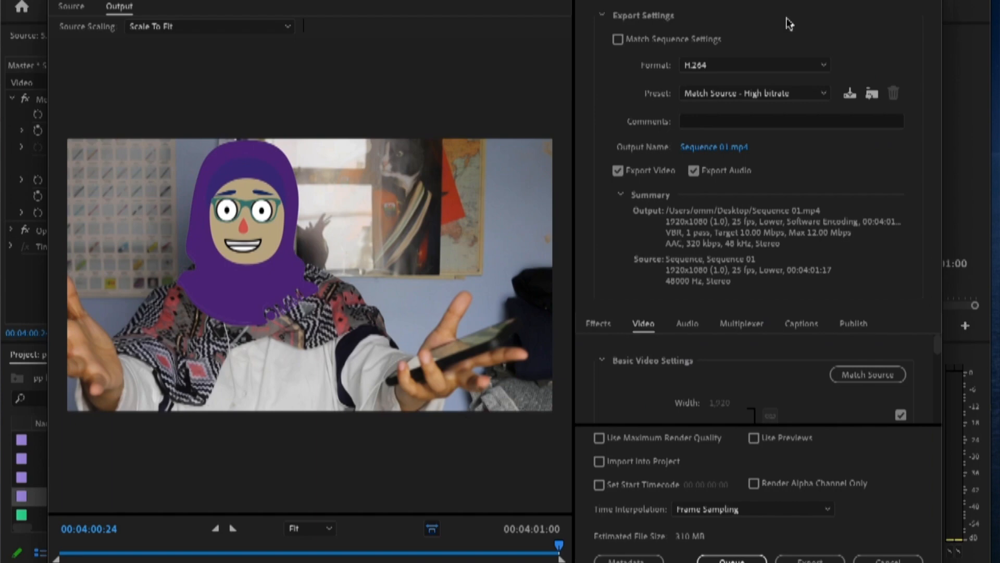
{"action": "left_click", "coordinate": [813, 65]}
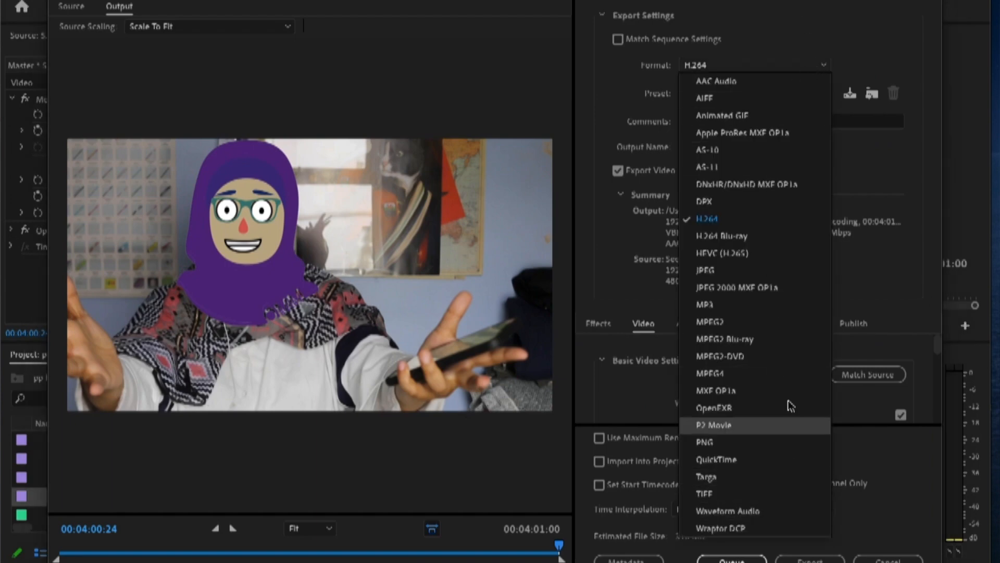
{"action": "left_click", "coordinate": [759, 226]}
- Choose the YouTube 1080p Full HD preset for the export
{"action": "left_click", "coordinate": [816, 93]}
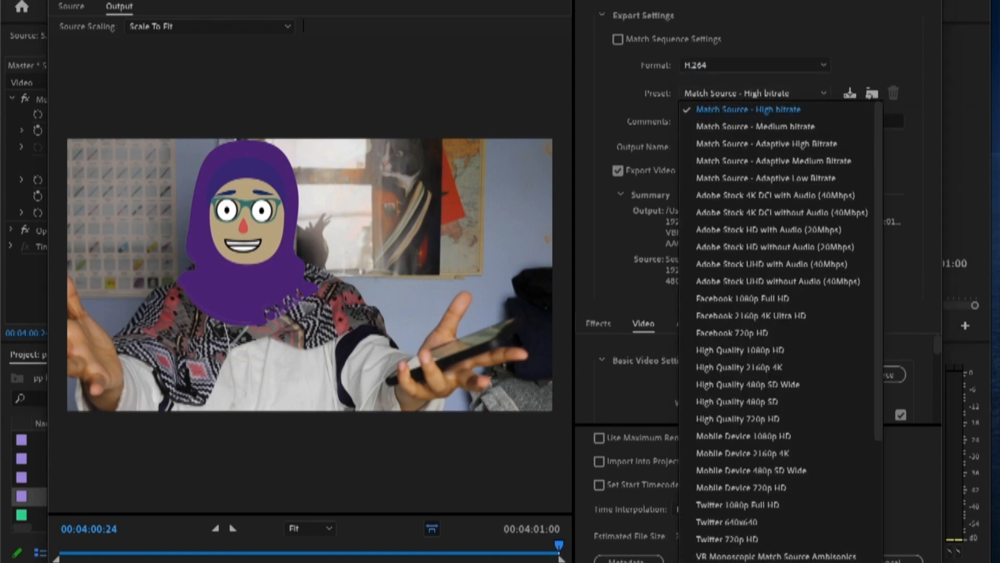
{"action": "scroll", "coordinate": [809, 486], "scroll_direction": "down", "scroll_amount": 1}
{"action": "scroll", "coordinate": [808, 486], "scroll_direction": "down", "scroll_amount": 3}
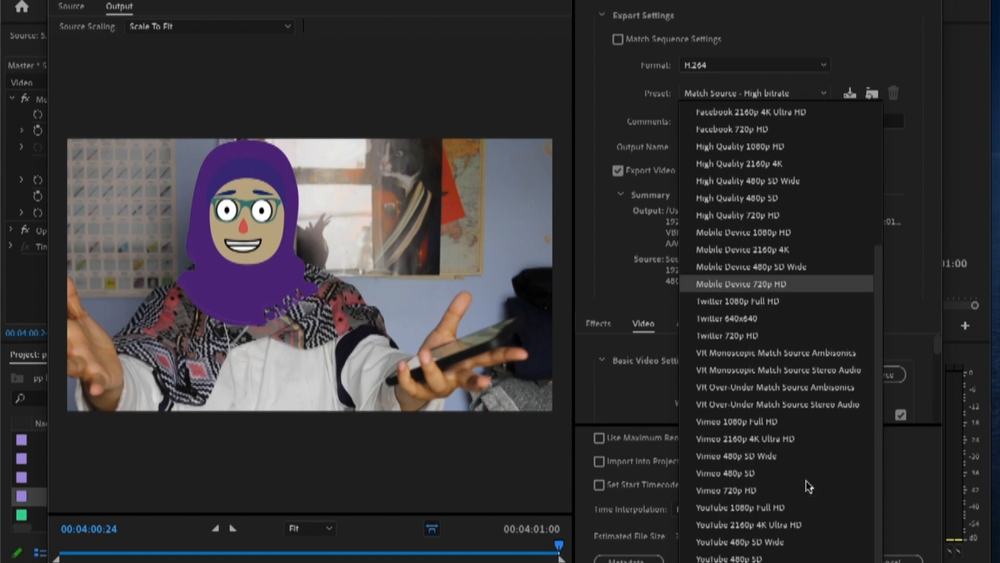
{"action": "left_click", "coordinate": [809, 511]}
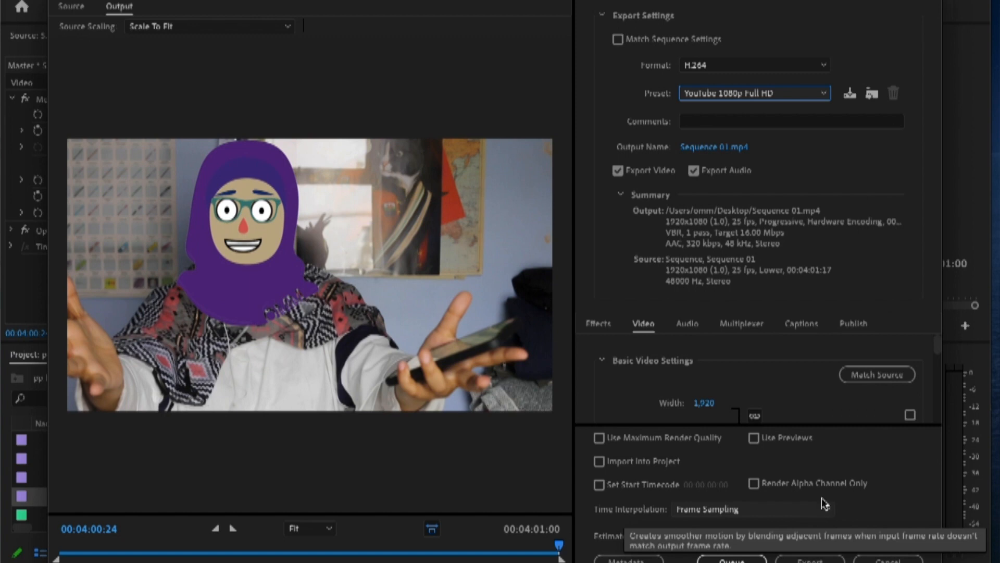
- Send the Sequence 01 export to the encoding queue and switch to Adobe Media Encoder 2020
{"action": "scroll", "coordinate": [733, 343], "scroll_direction": "down", "scroll_amount": 3}
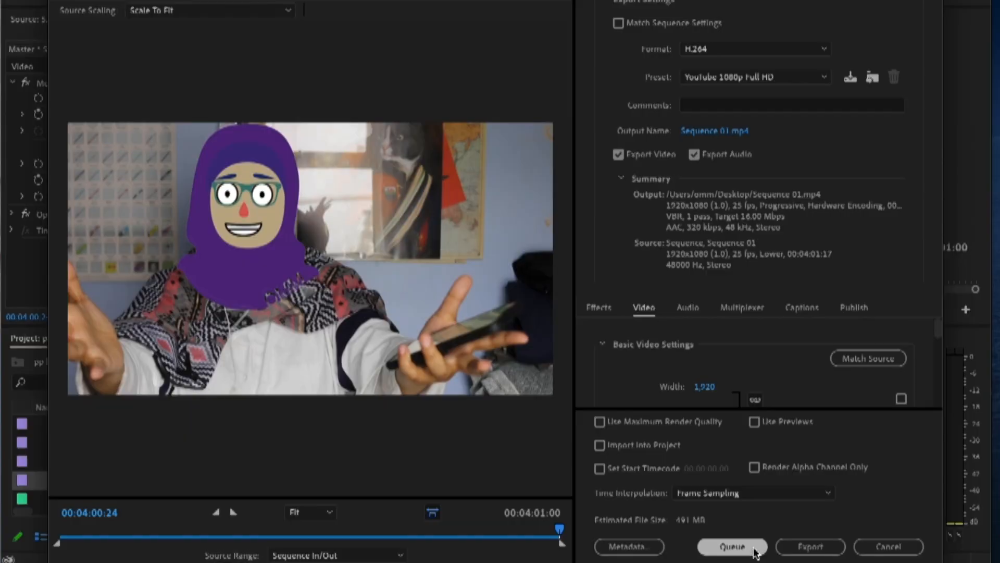
{"action": "left_click", "coordinate": [755, 546]}
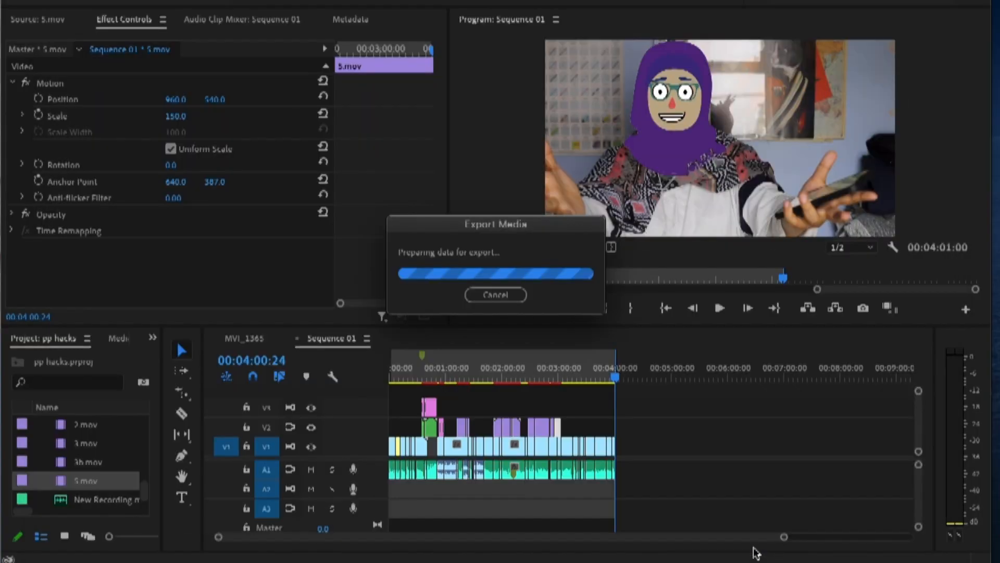
{"action": "mouse_move", "coordinate": [718, 547]}
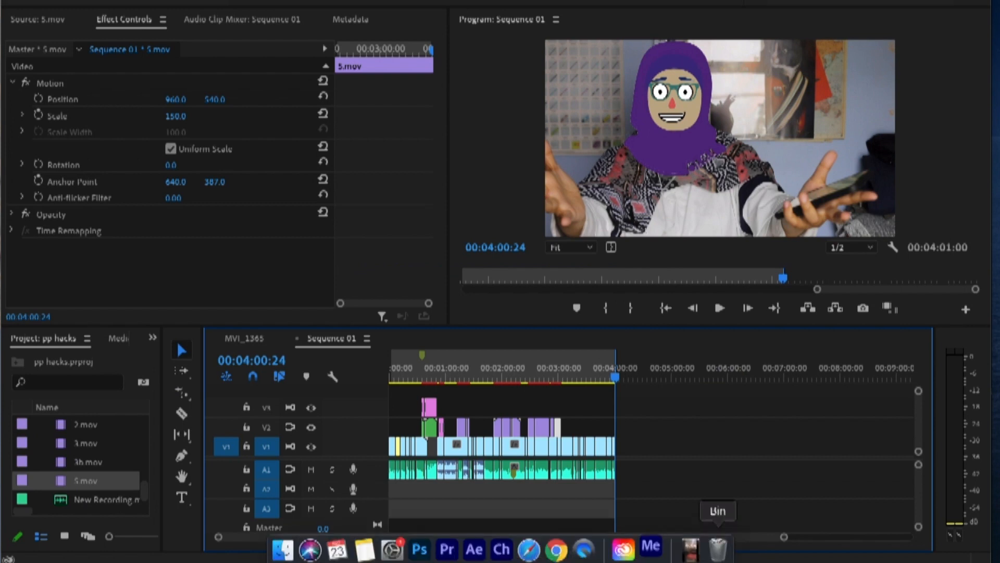
{"action": "left_click", "coordinate": [651, 548]}
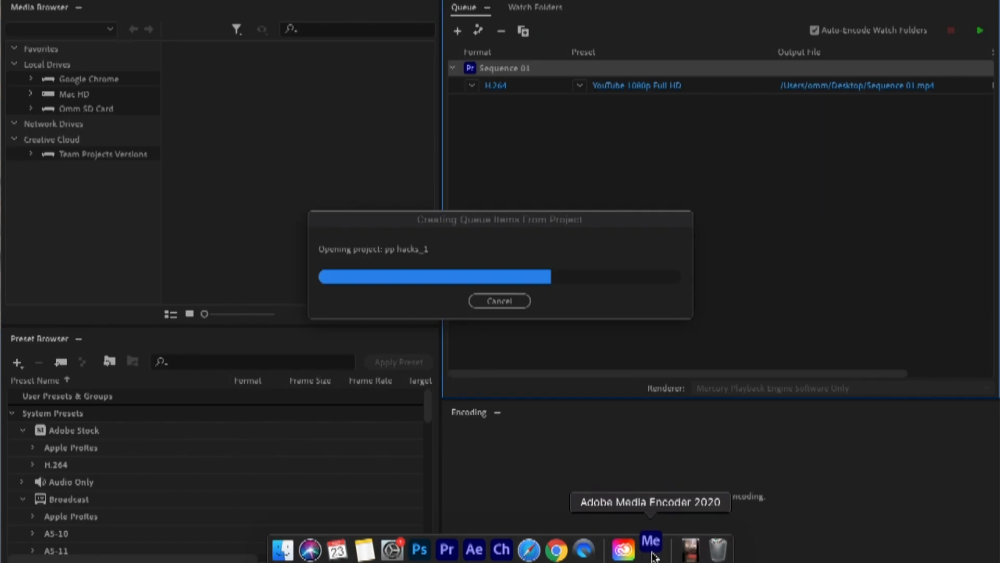